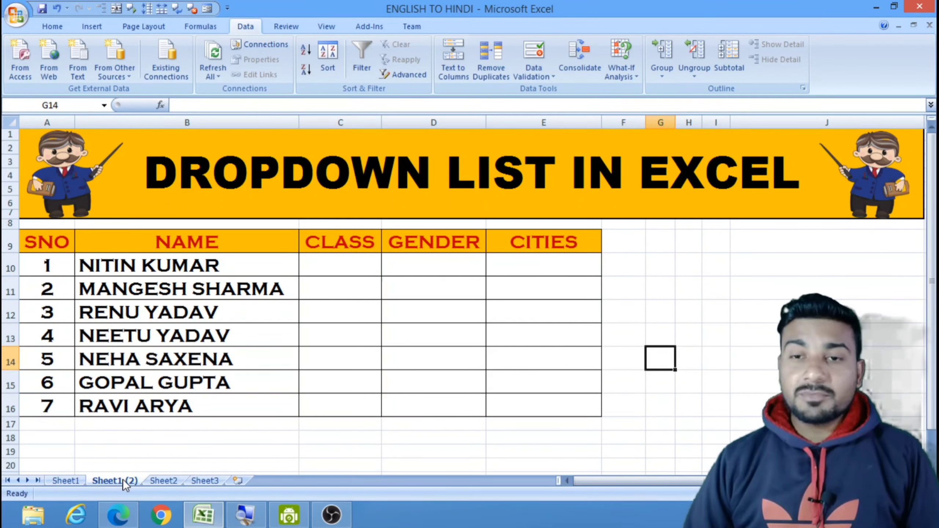
# - Start data validation on the CLASS cells C10:C16 and set the allowed criteria to List
pyautogui.moveTo(353, 270); pyautogui.dragTo(343, 398)
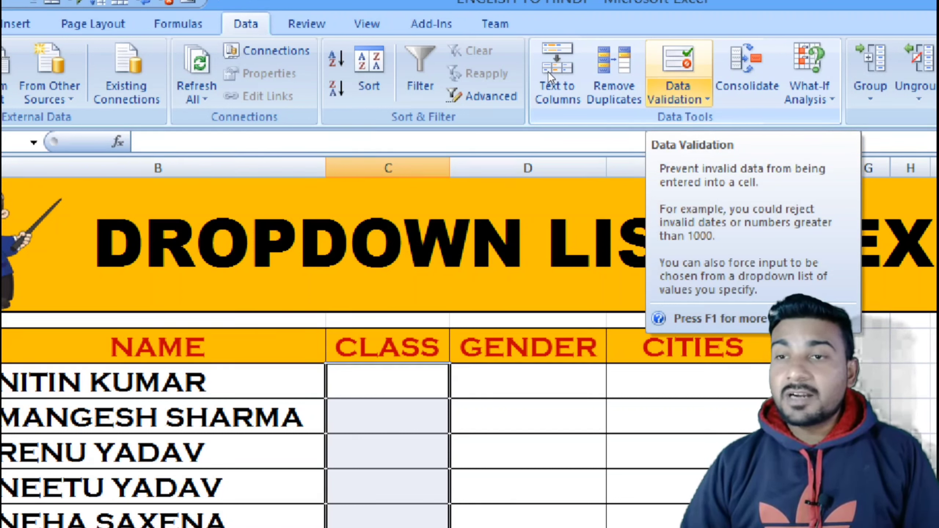
pyautogui.click(679, 93)
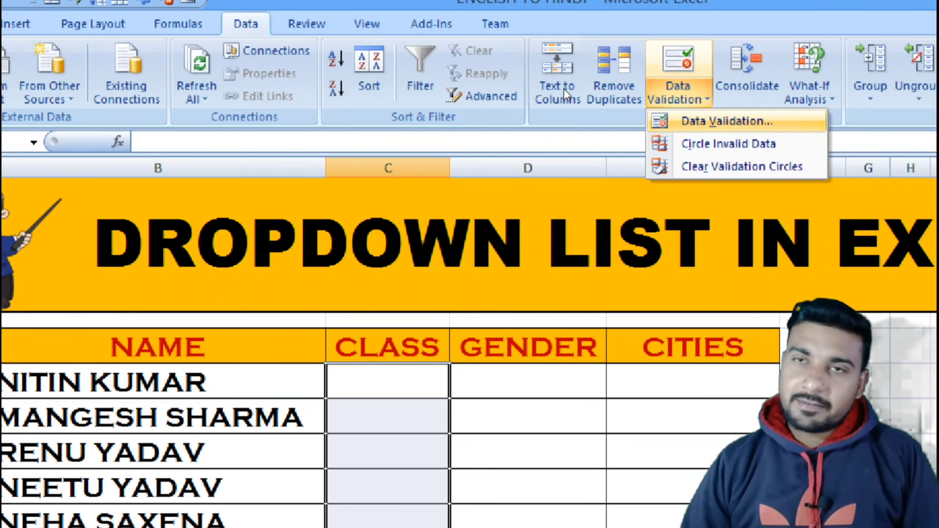
pyautogui.press('Return')
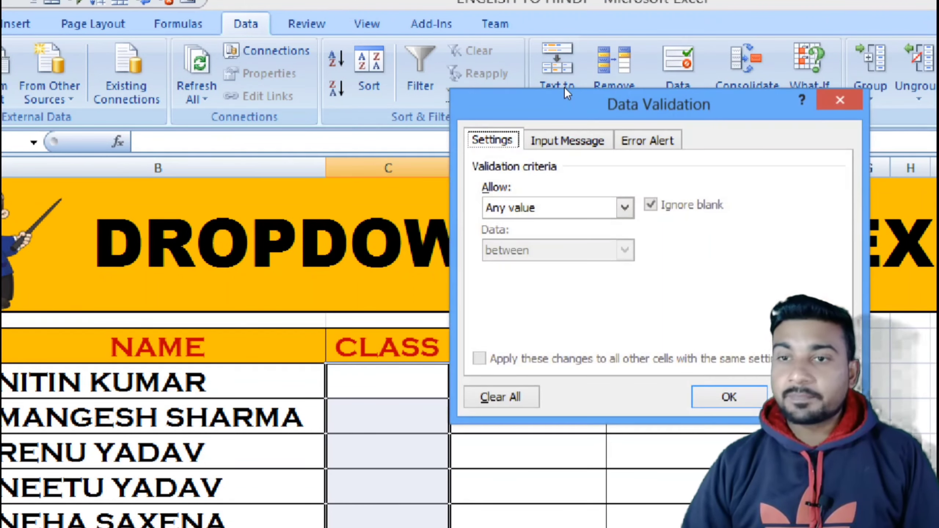
pyautogui.moveTo(572, 87); pyautogui.dragTo(414, 87)
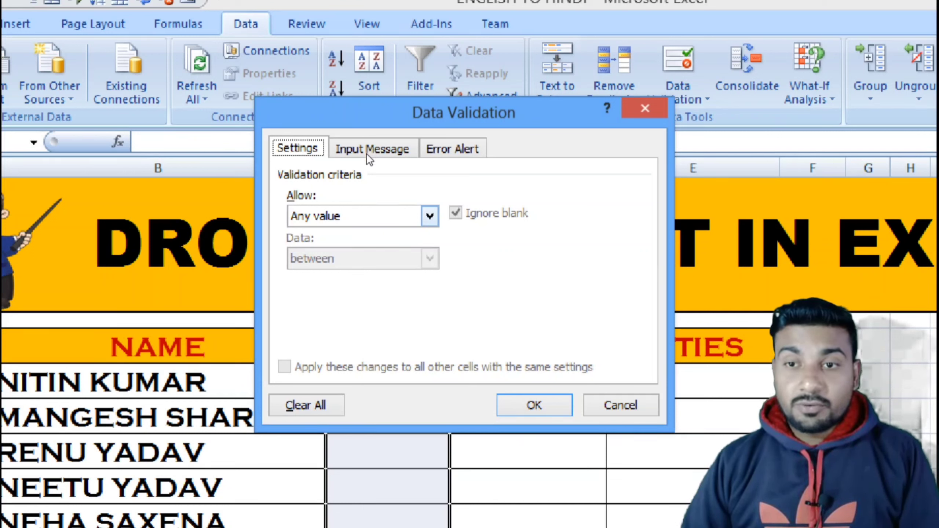
pyautogui.hotkey('alt', 'a')
pyautogui.press('Down')
pyautogui.press('Down')
pyautogui.press('Down')
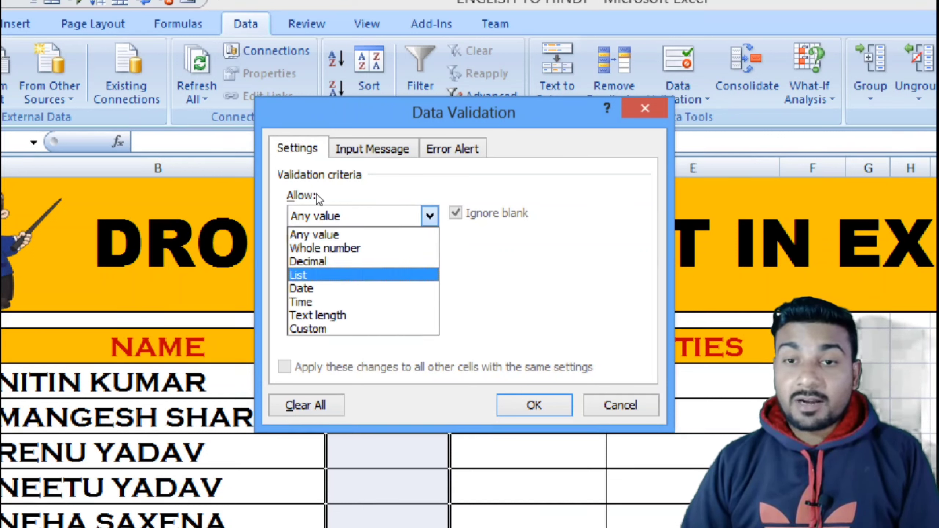
pyautogui.press('Return')
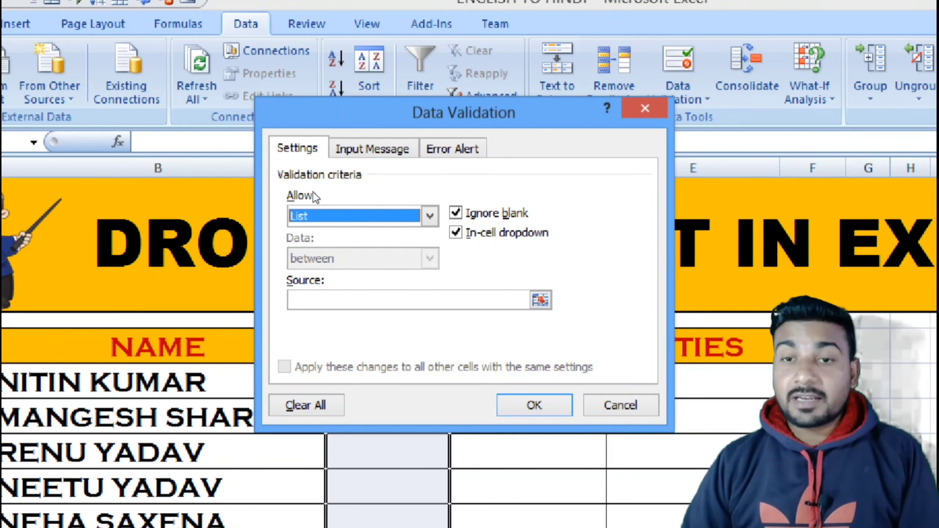
# - Enter 6, 7, 8 as the list source for the CLASS cells and apply the validation
pyautogui.hotkey('alt', 's')
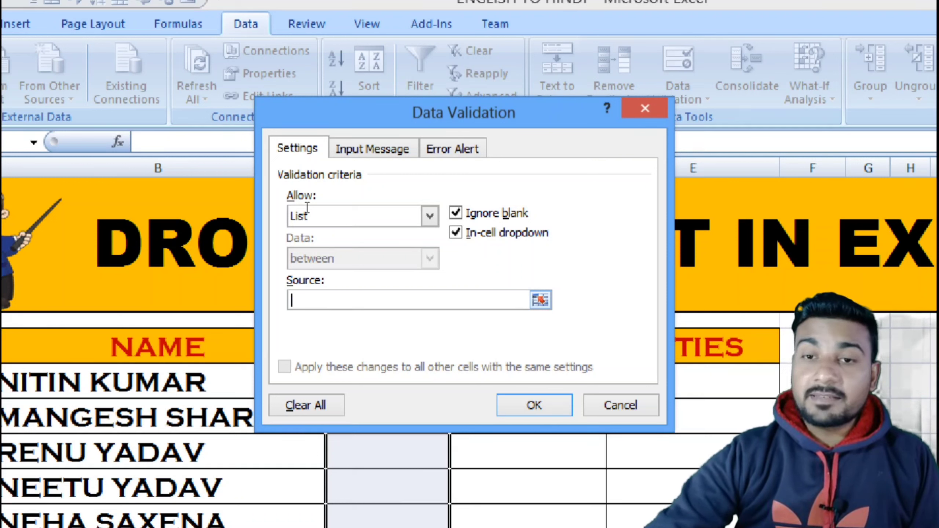
pyautogui.write('6')
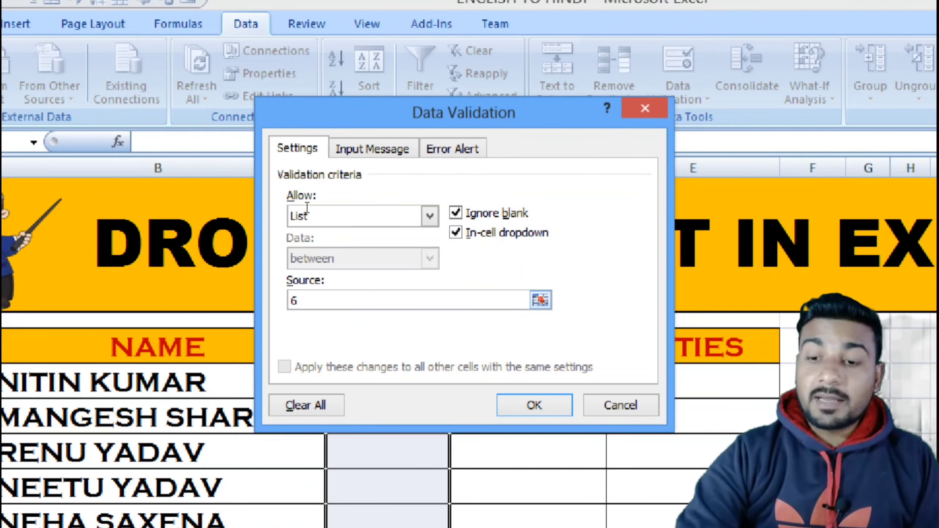
pyautogui.write(',')
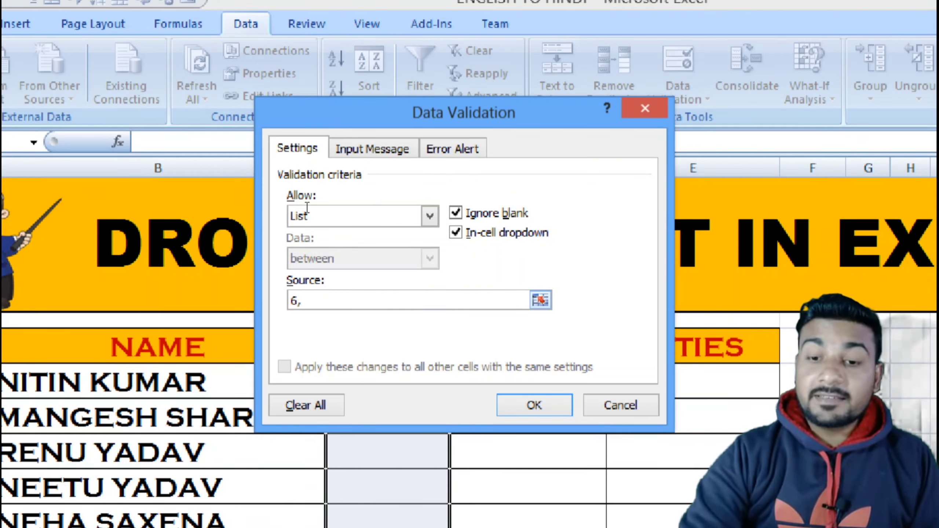
pyautogui.write(' 7,')
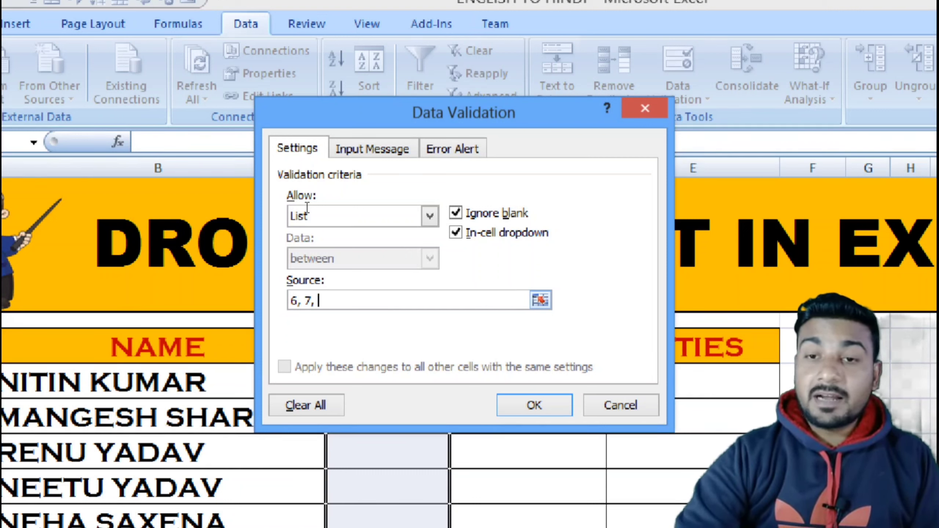
pyautogui.write(' 8')
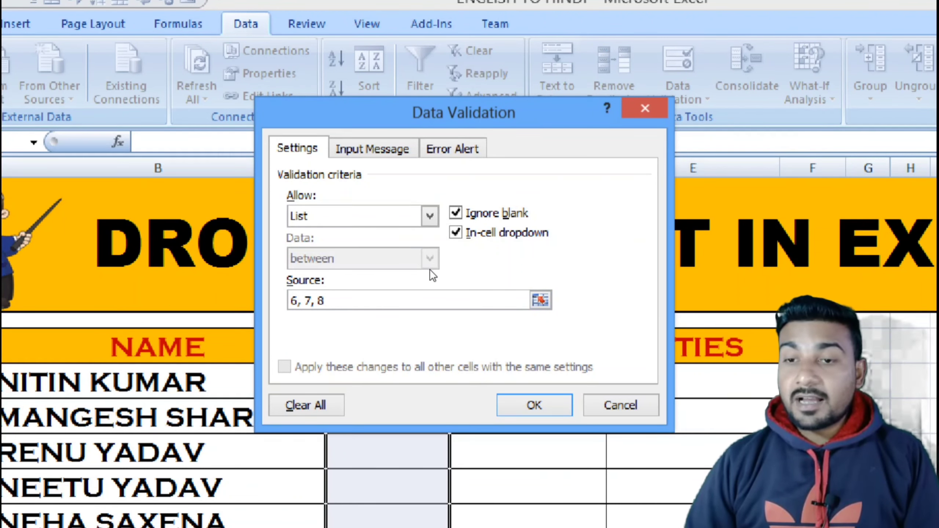
pyautogui.press('Return')
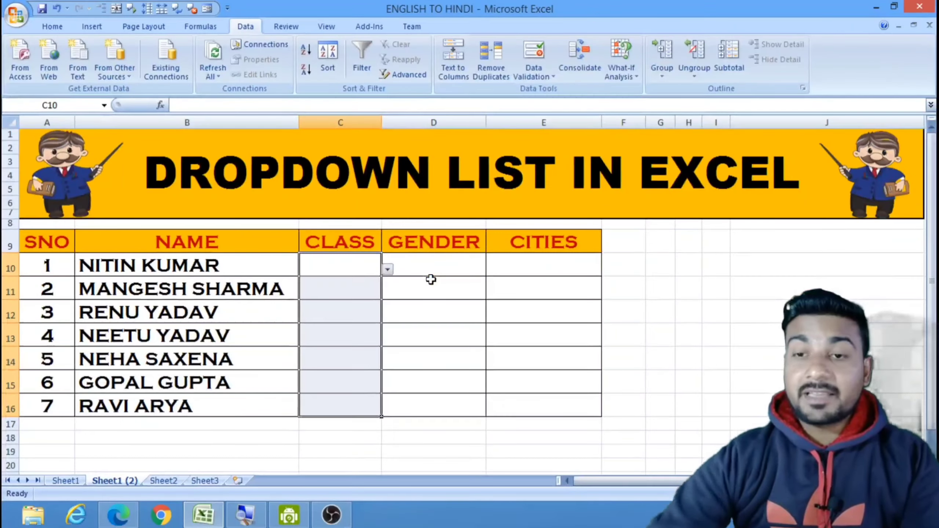
# - Use the CLASS dropdowns to choose 6 in C10 and 7 in C11
pyautogui.click(389, 268)
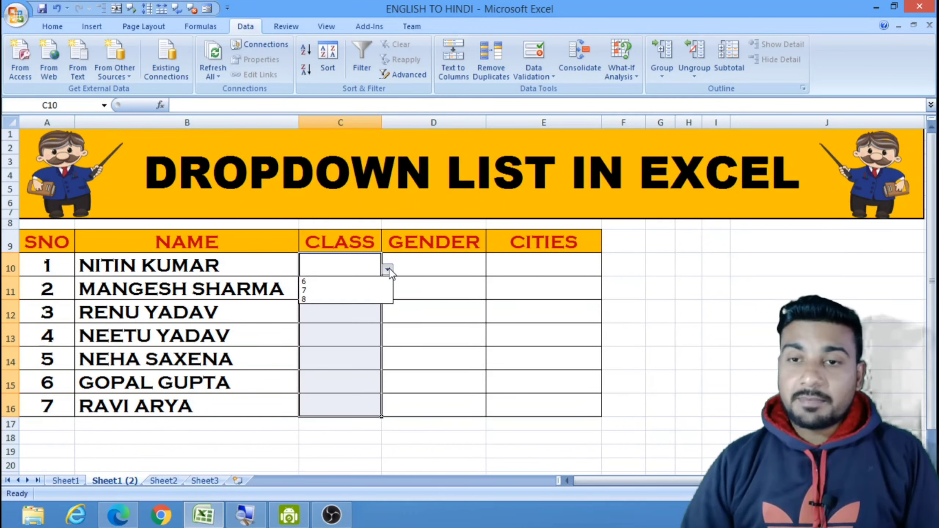
pyautogui.click(358, 282)
pyautogui.click(358, 285)
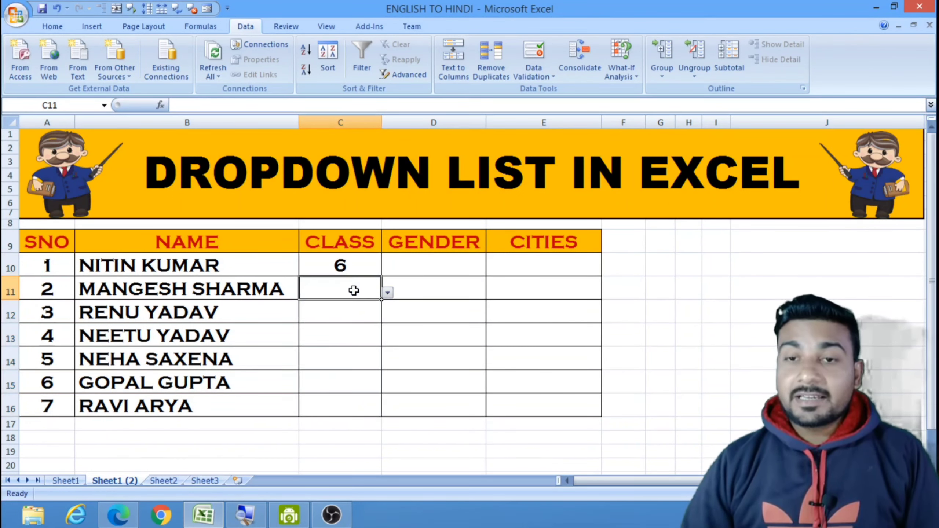
pyautogui.click(387, 293)
pyautogui.click(362, 314)
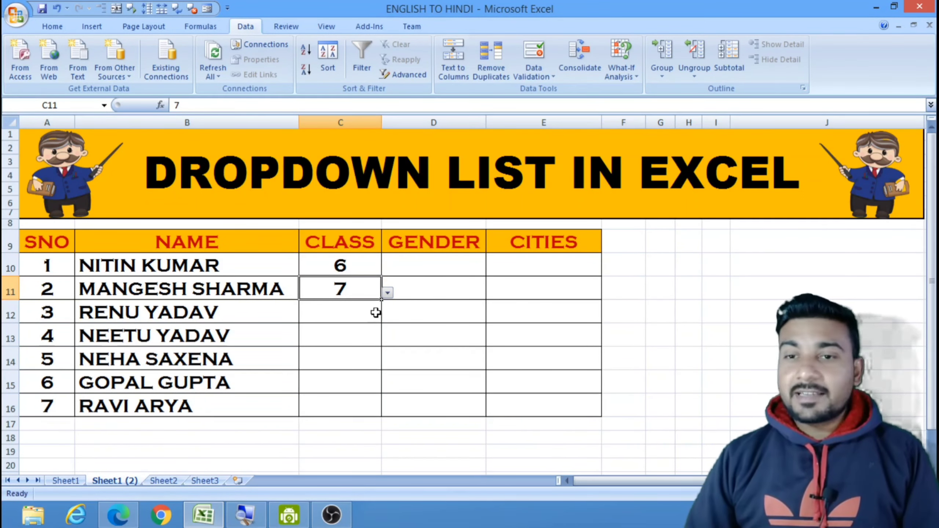
# - Start data validation on the GENDER cells D10:D16 and set the allowed criteria to List
pyautogui.click(436, 270)
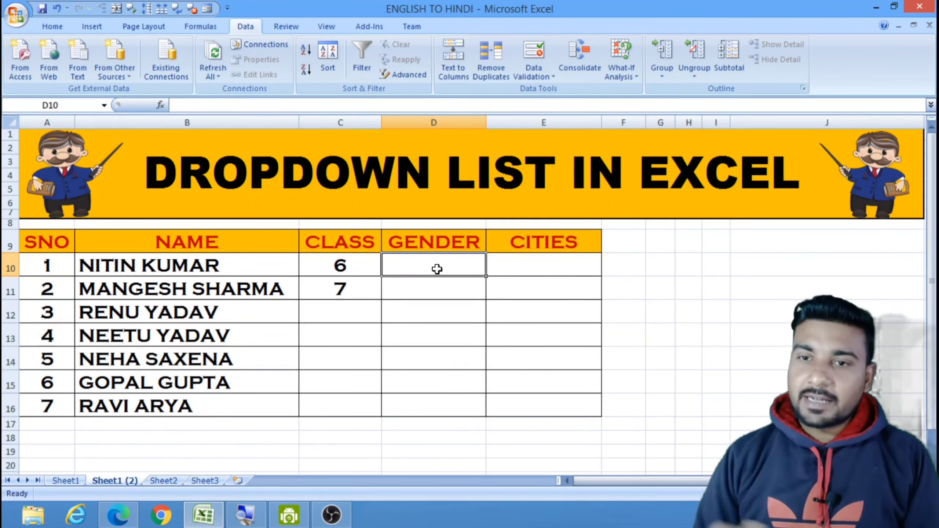
pyautogui.moveTo(436, 269); pyautogui.dragTo(440, 400)
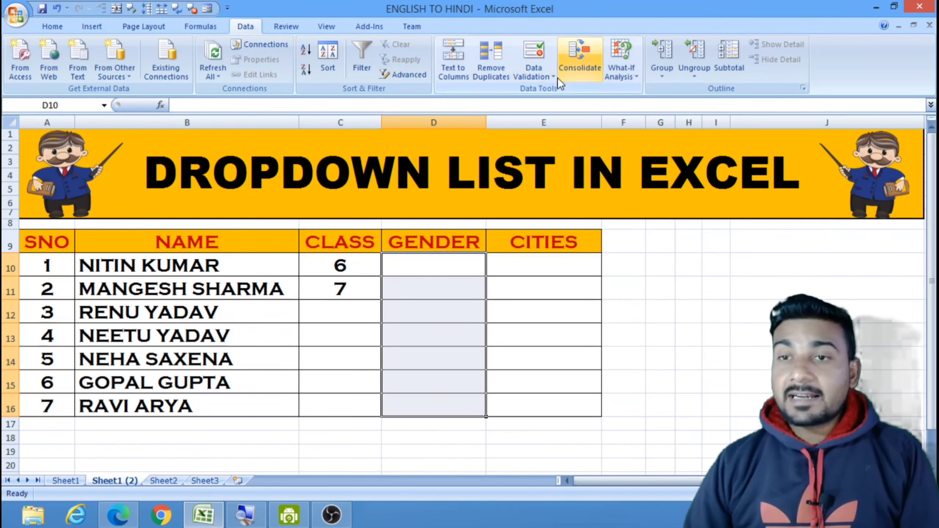
pyautogui.click(545, 71)
pyautogui.click(547, 90)
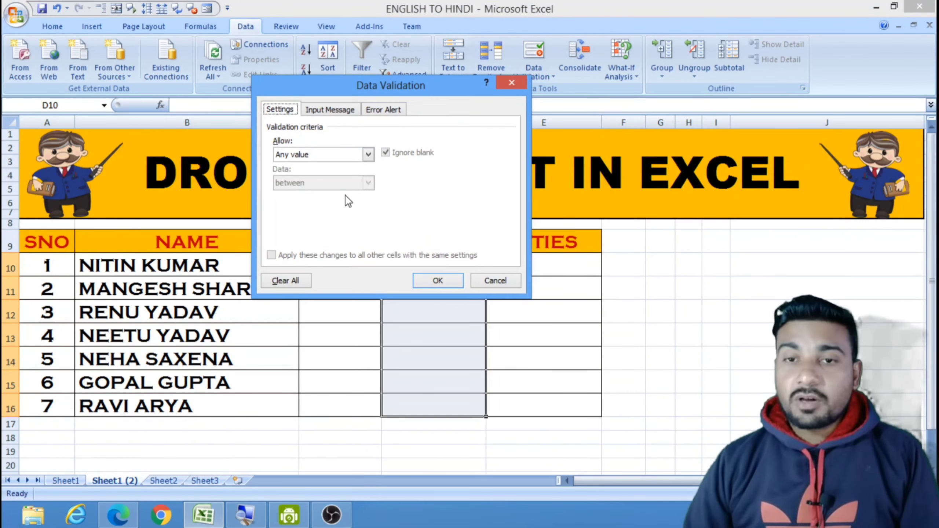
pyautogui.click(368, 154)
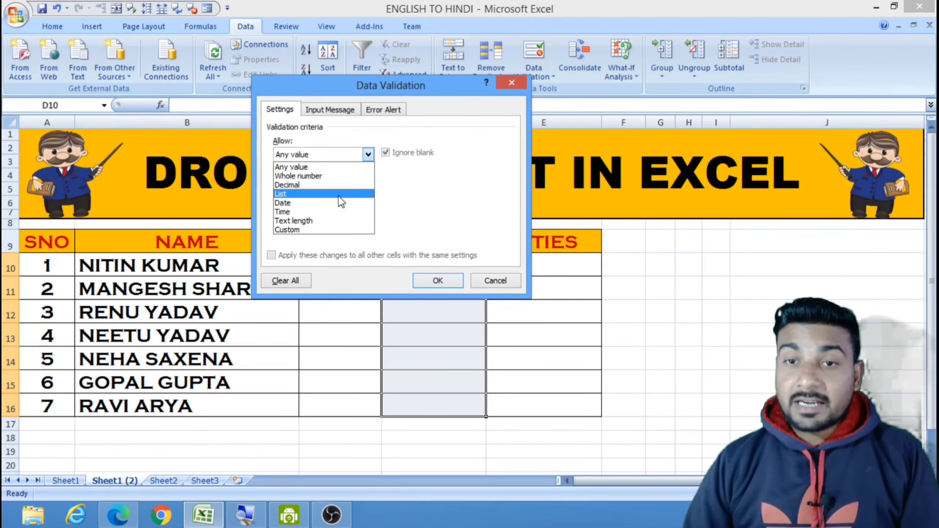
pyautogui.click(327, 196)
# - Enter MALE, FEMALE as the list source for the GENDER cells and apply the validation
pyautogui.click(328, 210)
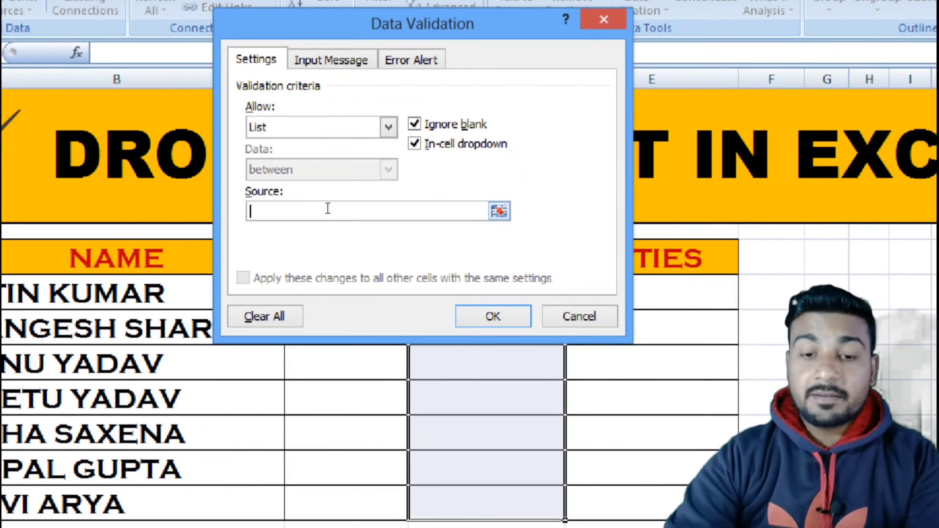
pyautogui.write('MA')
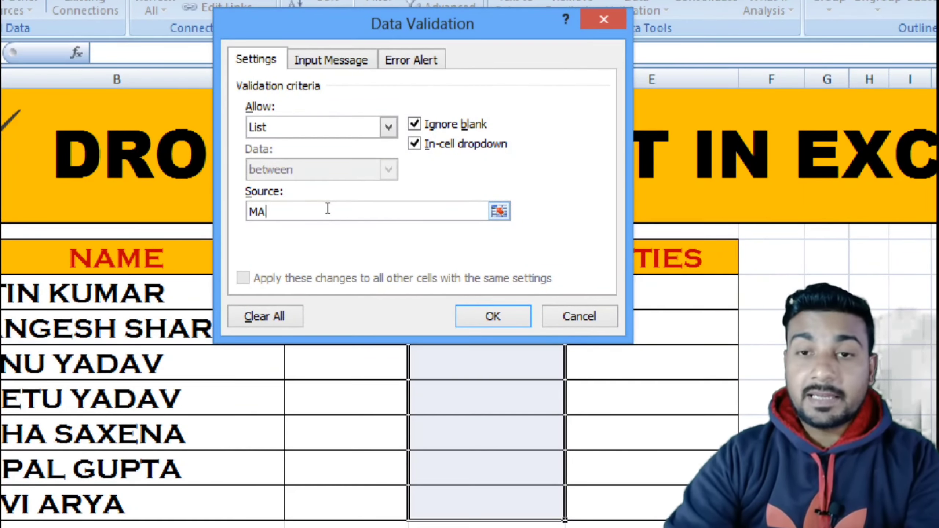
pyautogui.write('LE, ')
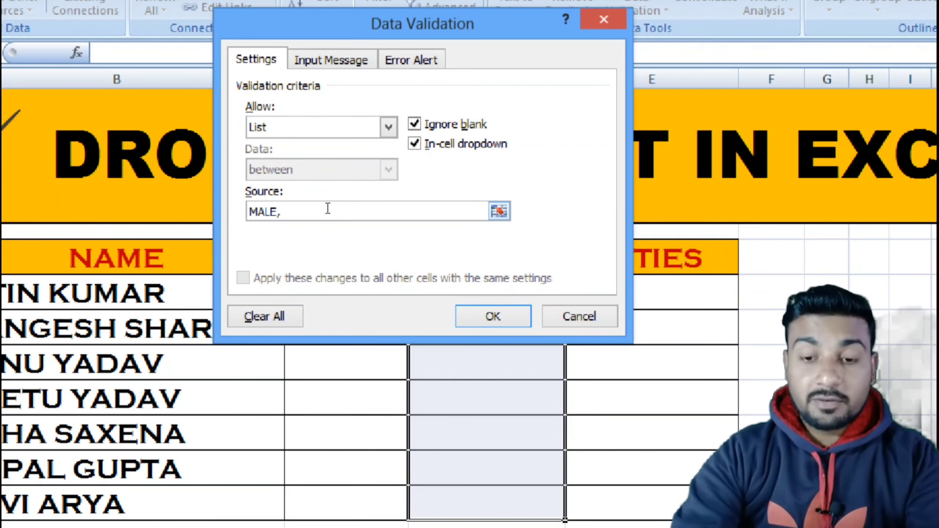
pyautogui.write('FEMALE')
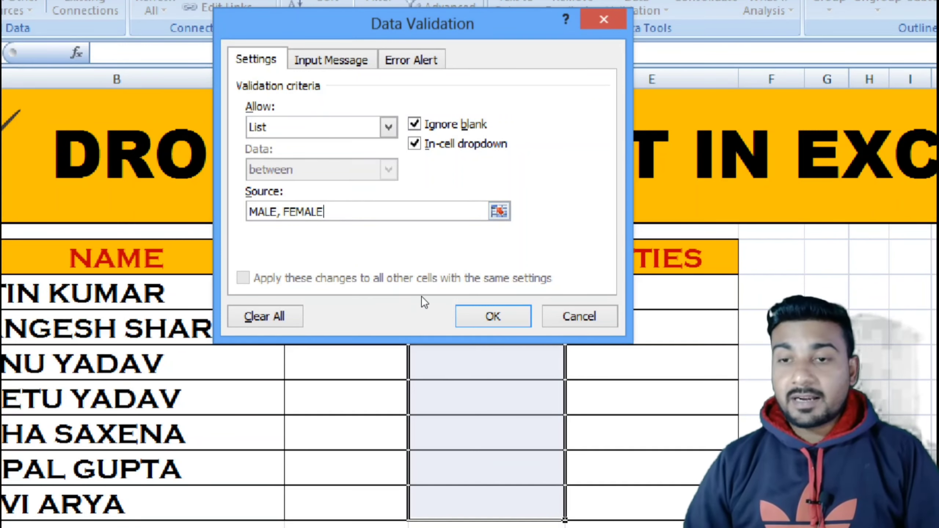
pyautogui.press('Return')
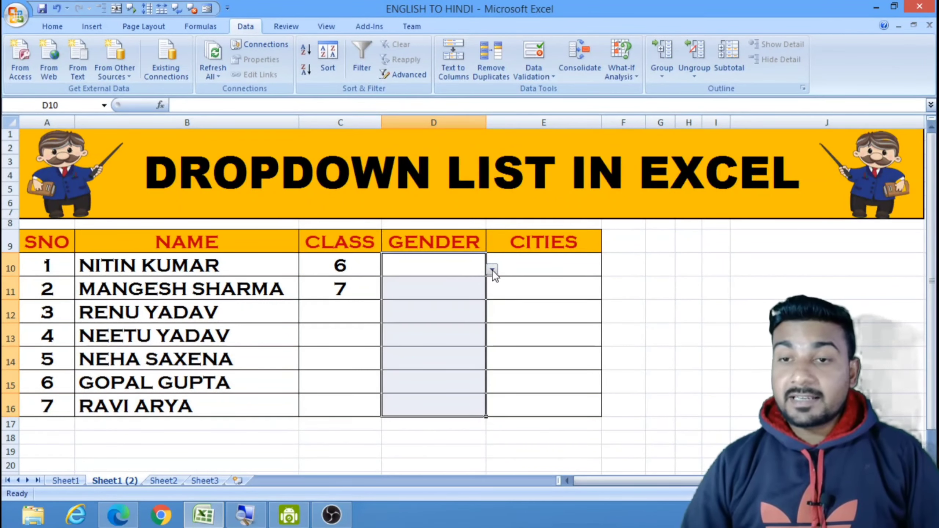
# - Use the GENDER dropdowns to choose FEMALE in D10 and MALE in D11
pyautogui.click(493, 271)
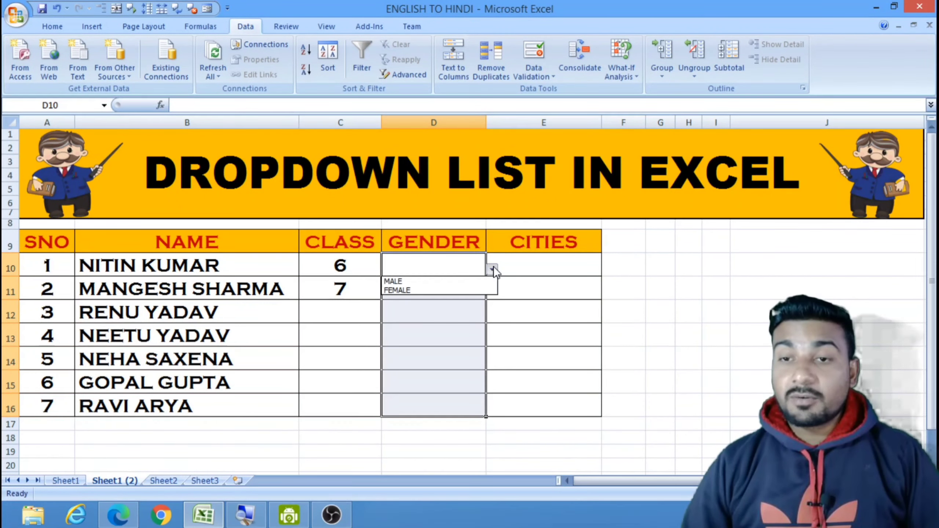
pyautogui.click(453, 290)
pyautogui.click(443, 287)
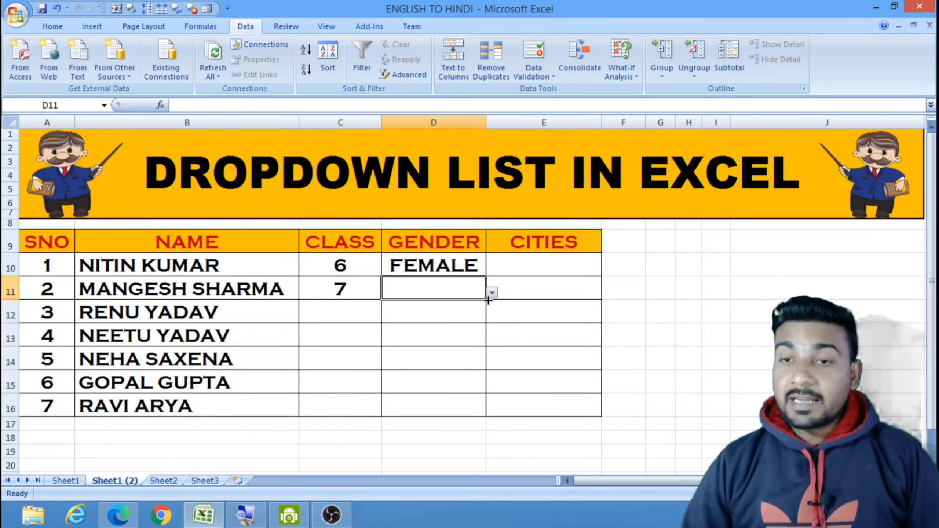
pyautogui.click(492, 293)
pyautogui.click(448, 304)
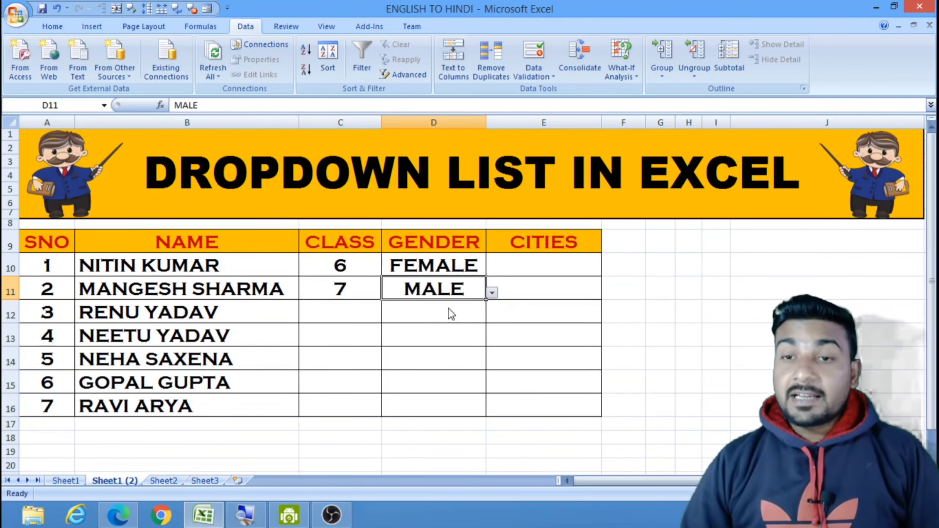
pyautogui.click(448, 312)
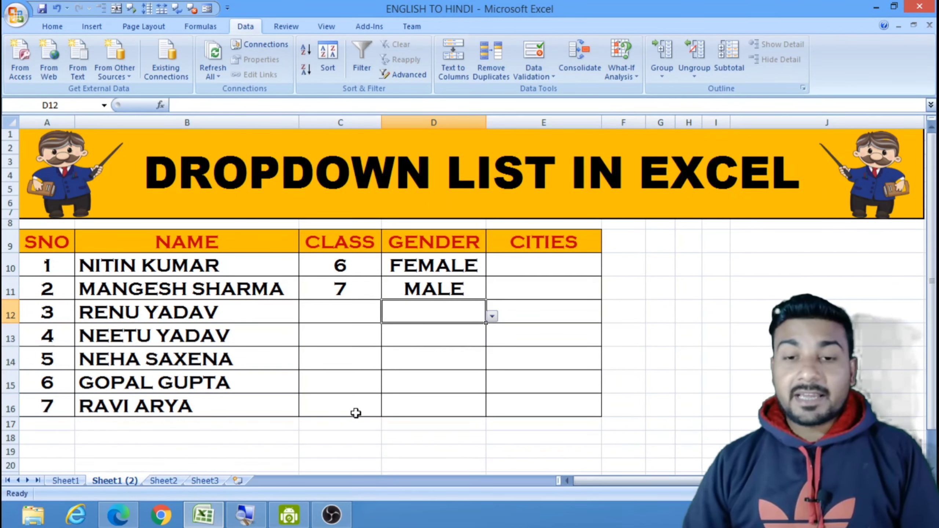
# - Select the whole city list in A1:A21 on Sheet3, including its CITY heading
pyautogui.click(206, 479)
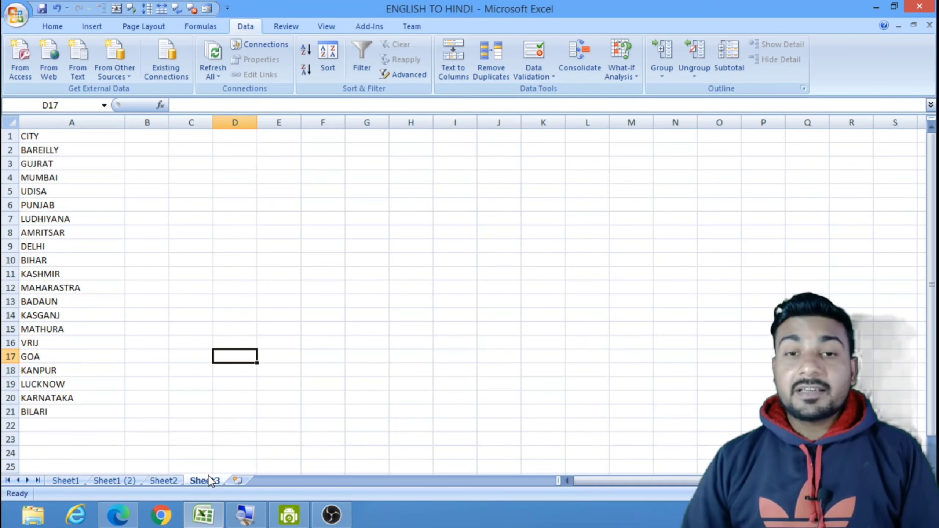
pyautogui.click(254, 292)
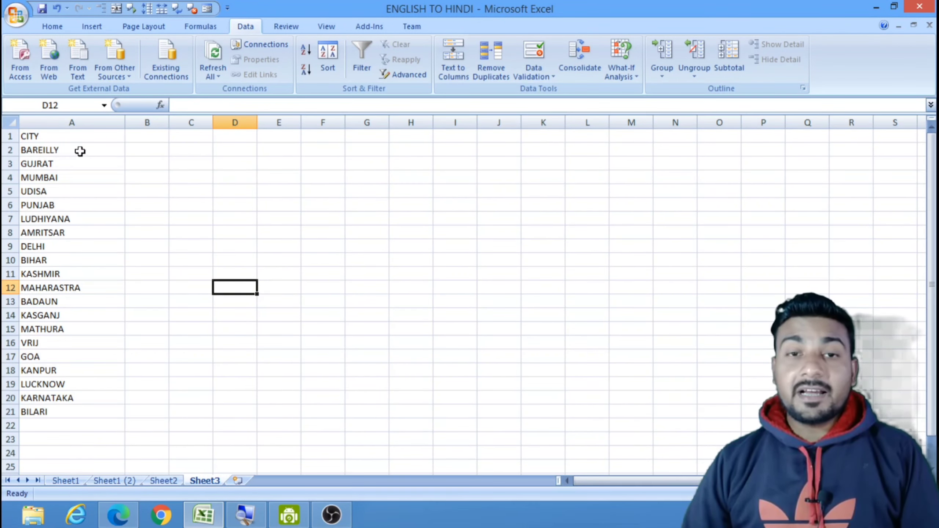
pyautogui.click(65, 139)
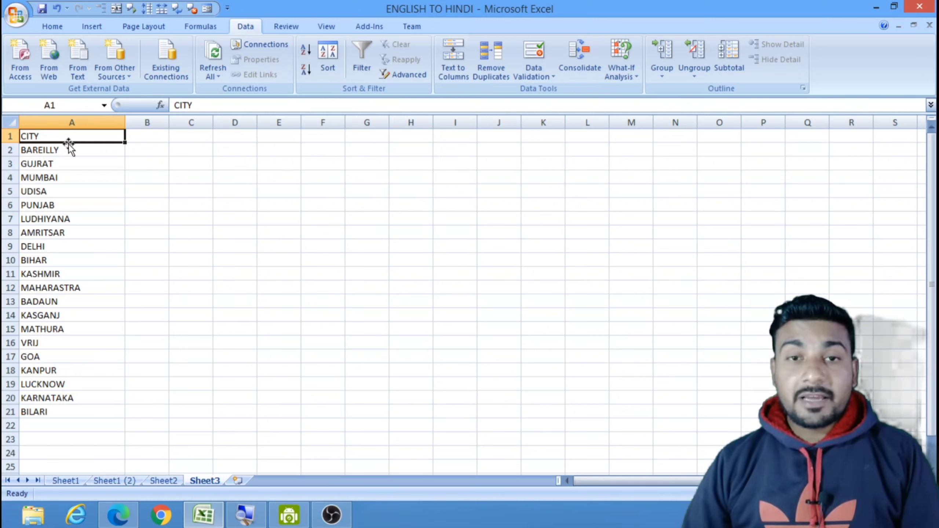
pyautogui.click(70, 144)
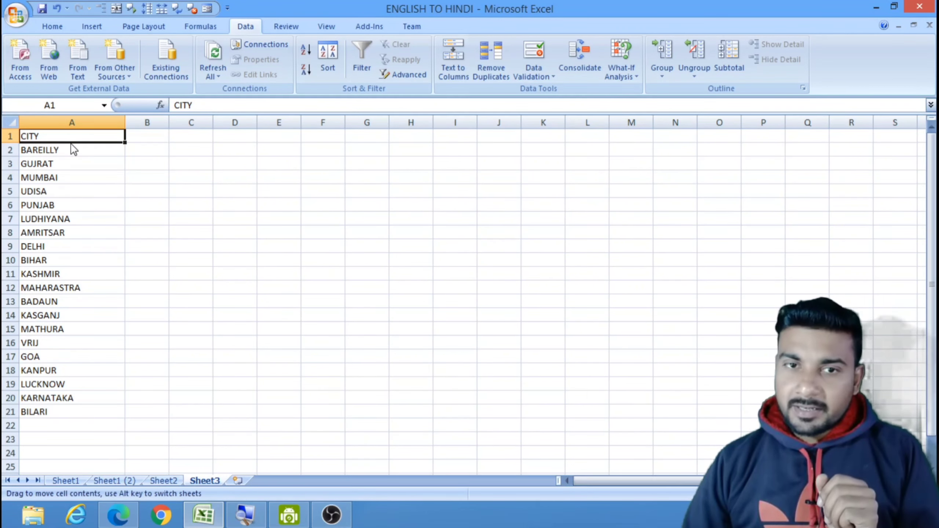
pyautogui.click(80, 162)
pyautogui.moveTo(75, 140); pyautogui.dragTo(77, 411)
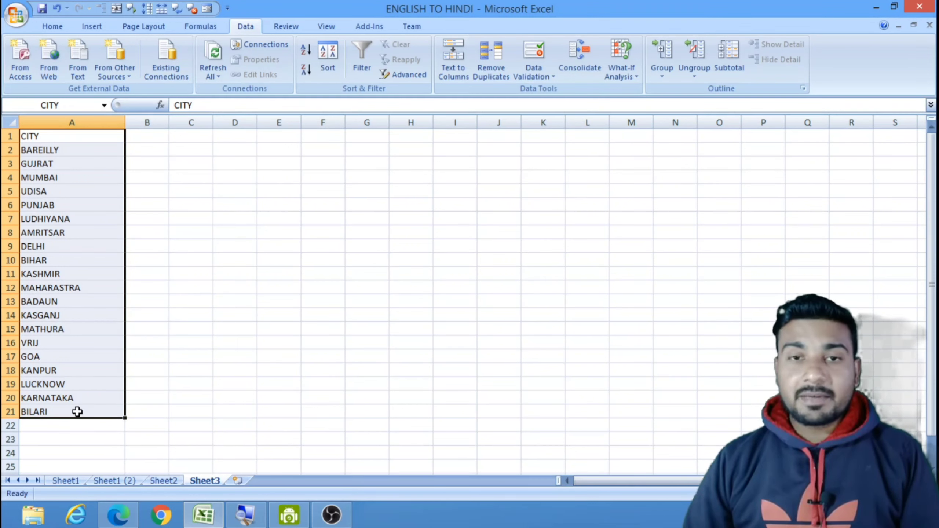
pyautogui.click(291, 408)
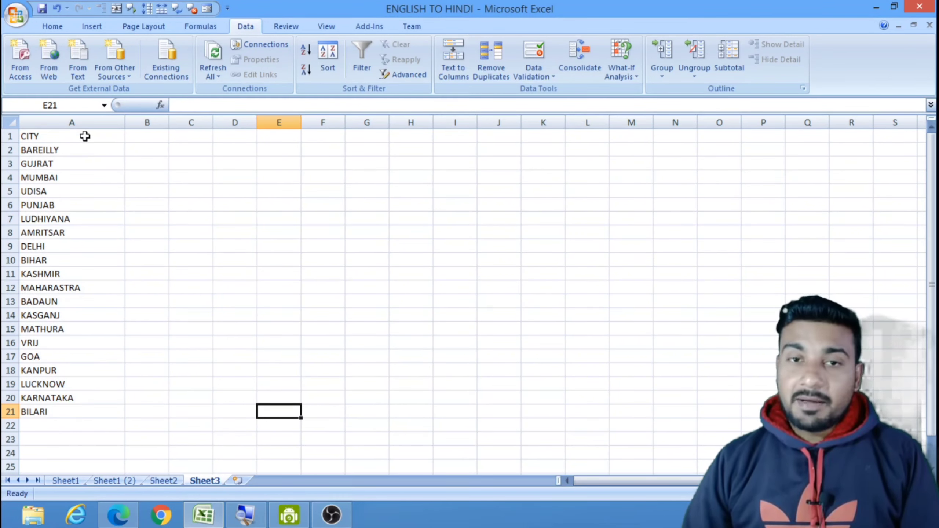
pyautogui.moveTo(84, 135); pyautogui.dragTo(64, 409)
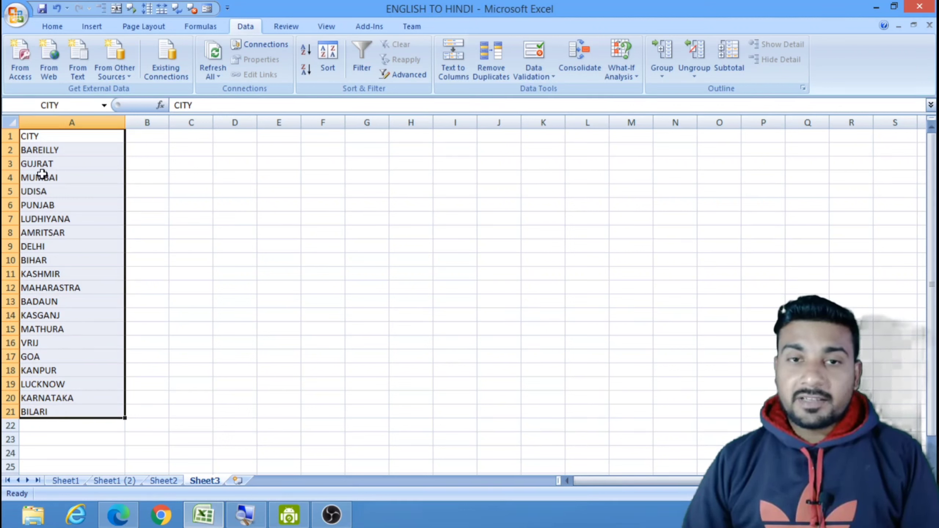
# - Assign the range name COMPUTER to the selected city list A1:A21 on Sheet3
pyautogui.click(66, 106)
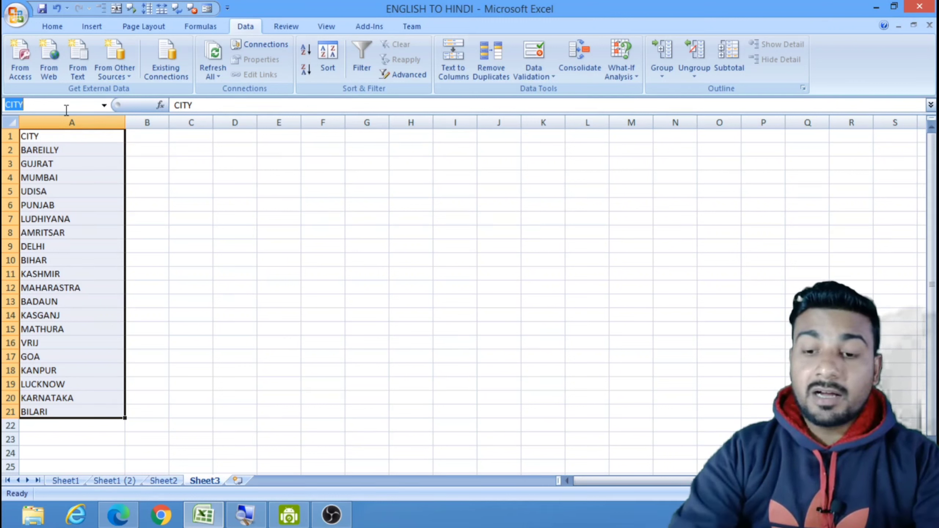
pyautogui.write('COMP')
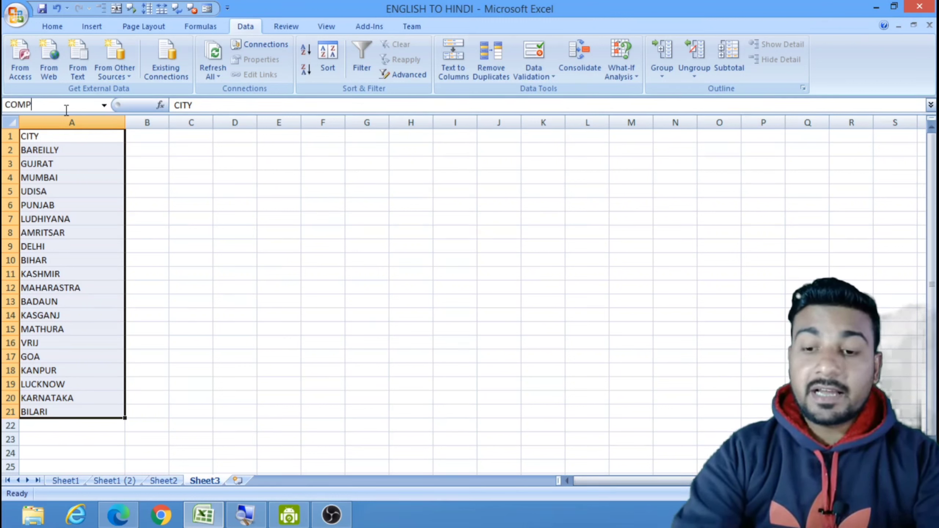
pyautogui.write('UTER')
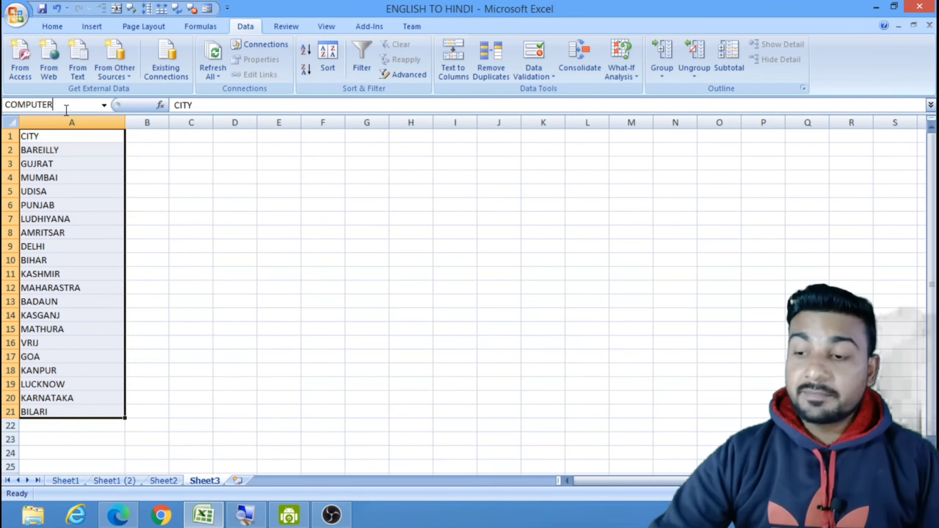
pyautogui.press('Return')
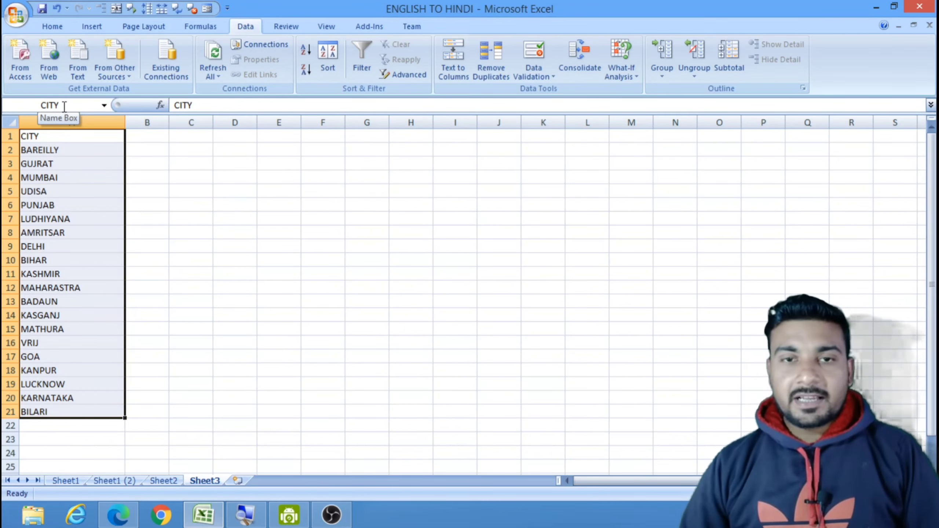
pyautogui.click(64, 105)
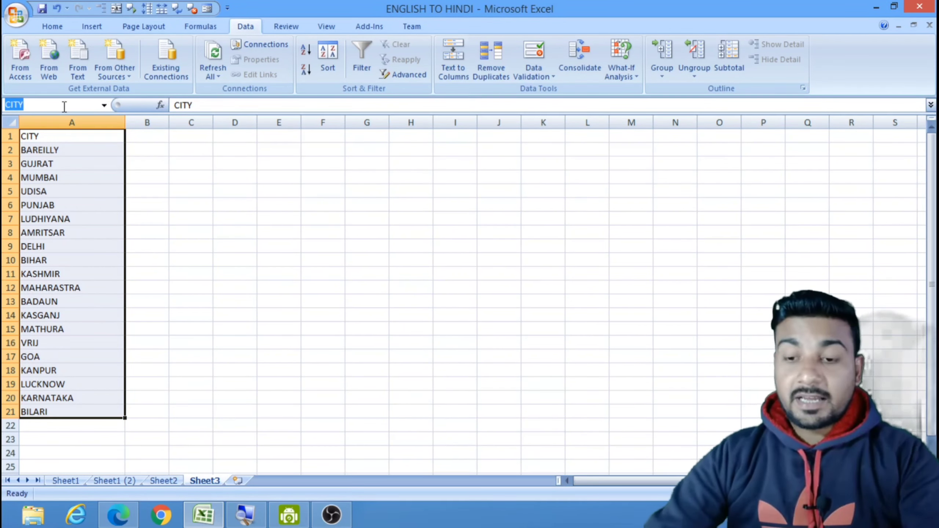
pyautogui.write('COMPUTER')
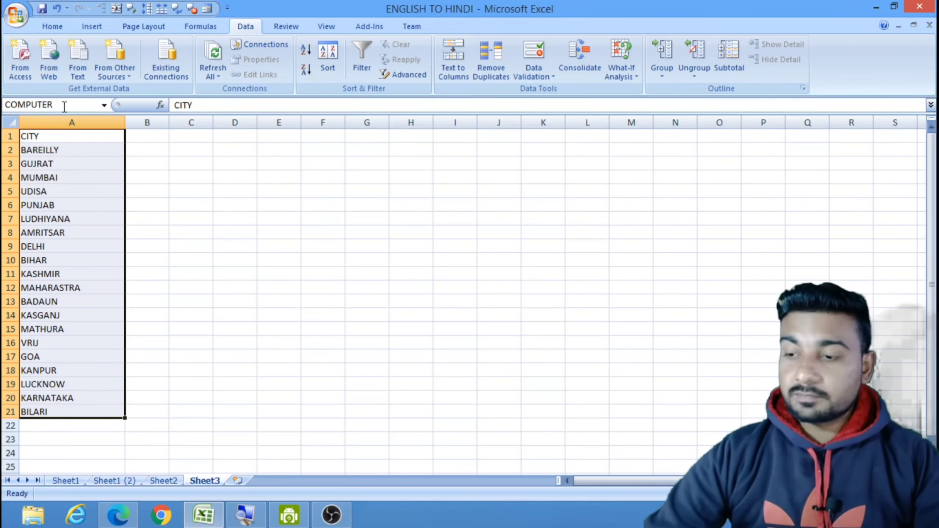
pyautogui.press('Return')
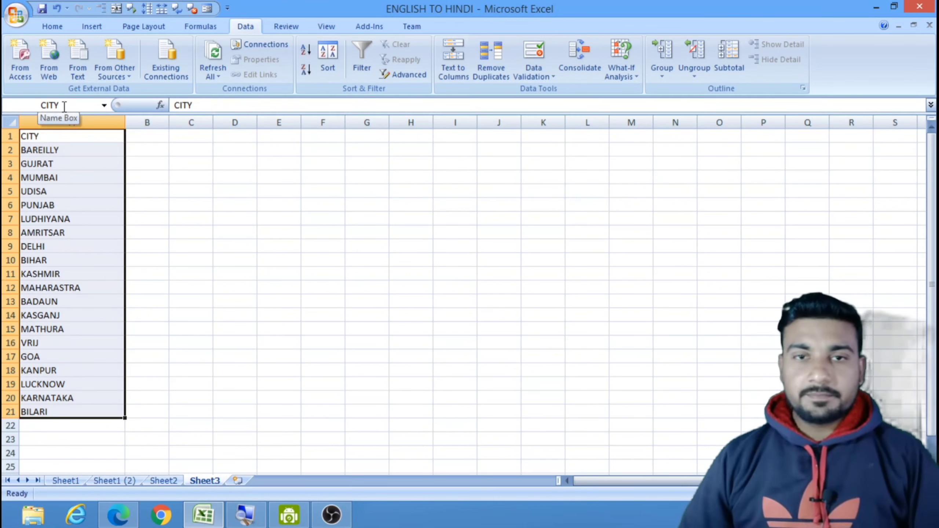
pyautogui.click(236, 274)
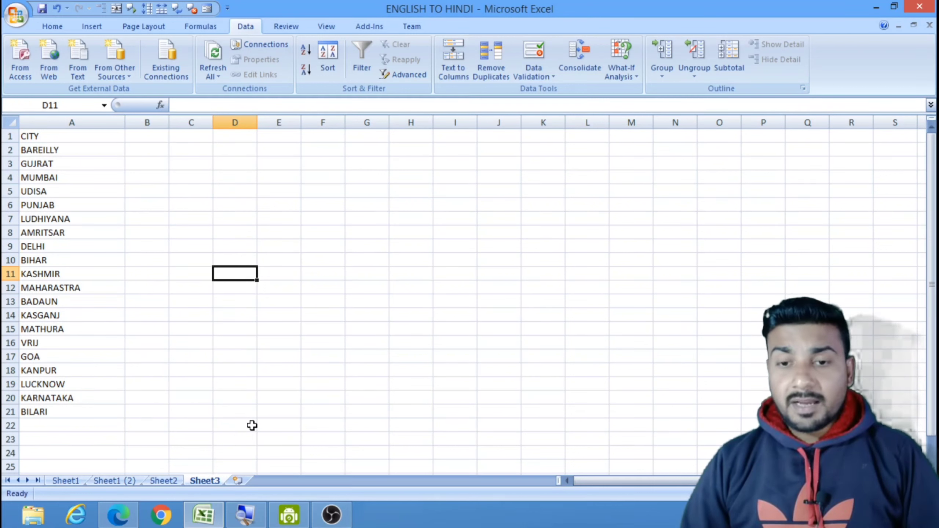
# - Start data validation on the CITIES cells E10:E16 of Sheet1 (2) and set the allowed criteria to List
pyautogui.click(127, 480)
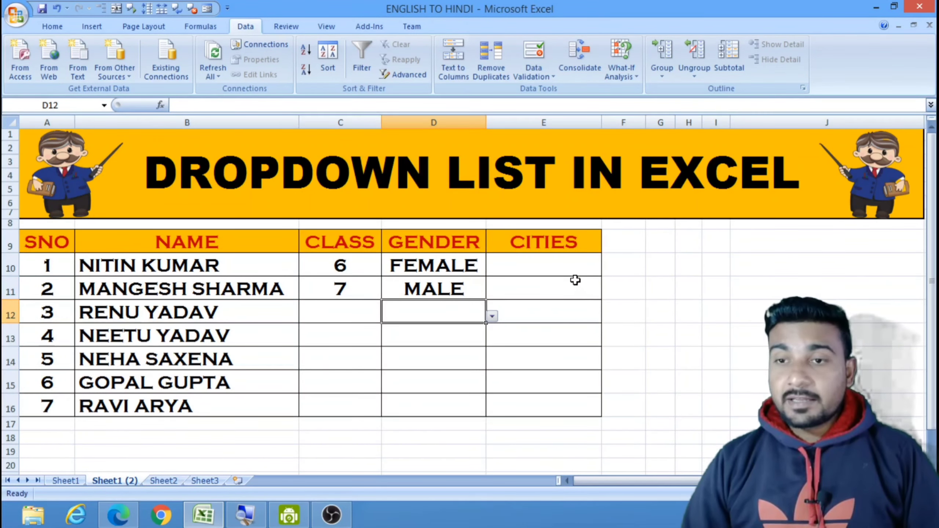
pyautogui.click(570, 263)
pyautogui.moveTo(566, 268); pyautogui.dragTo(564, 411)
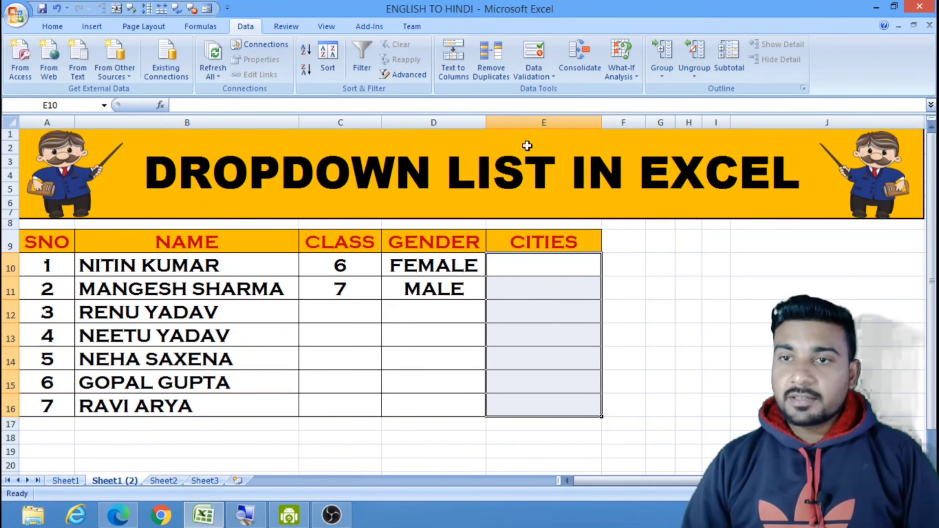
pyautogui.click(542, 73)
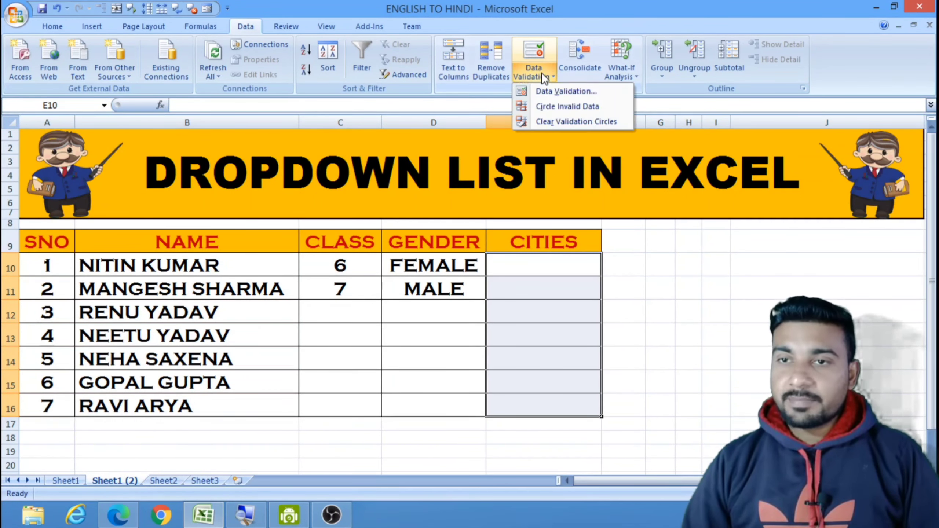
pyautogui.click(548, 93)
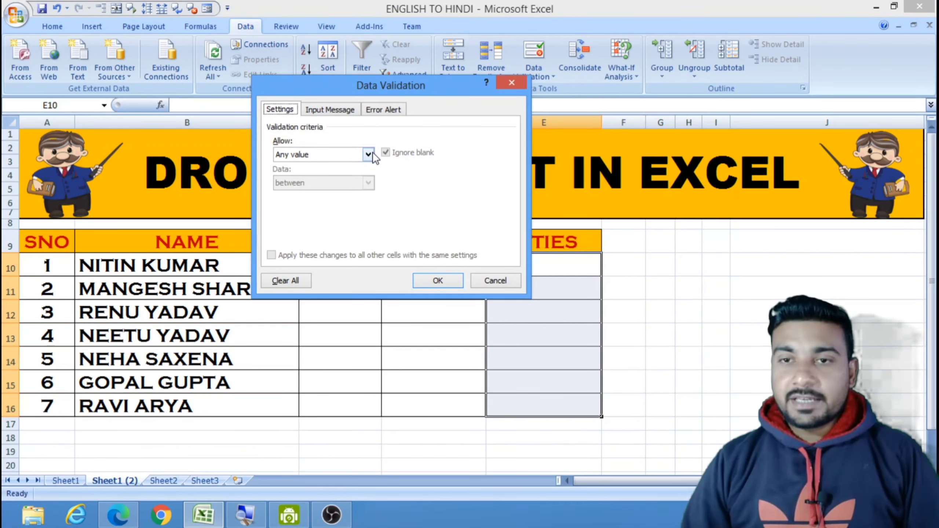
pyautogui.click(369, 154)
pyautogui.click(334, 194)
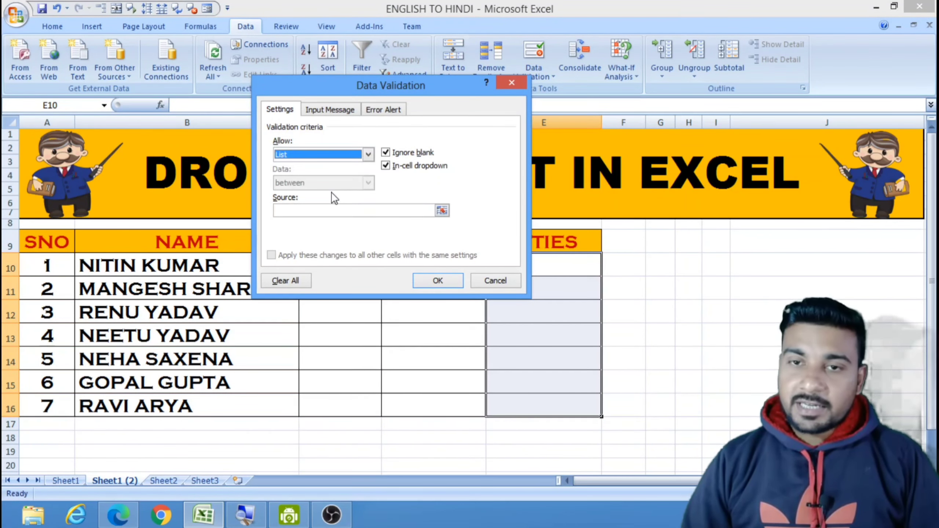
# - Enter =COMPUTER as the list source for the CITIES cells and apply the validation
pyautogui.click(331, 210)
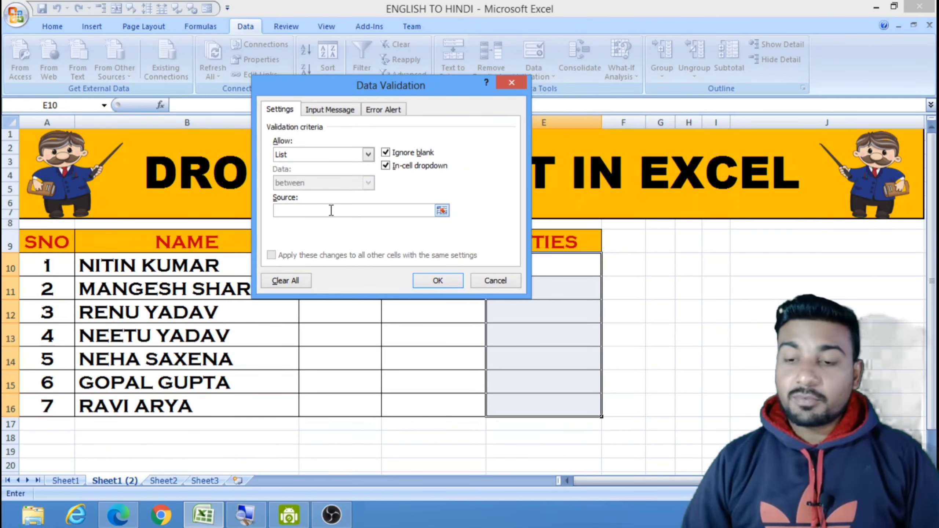
pyautogui.write('=')
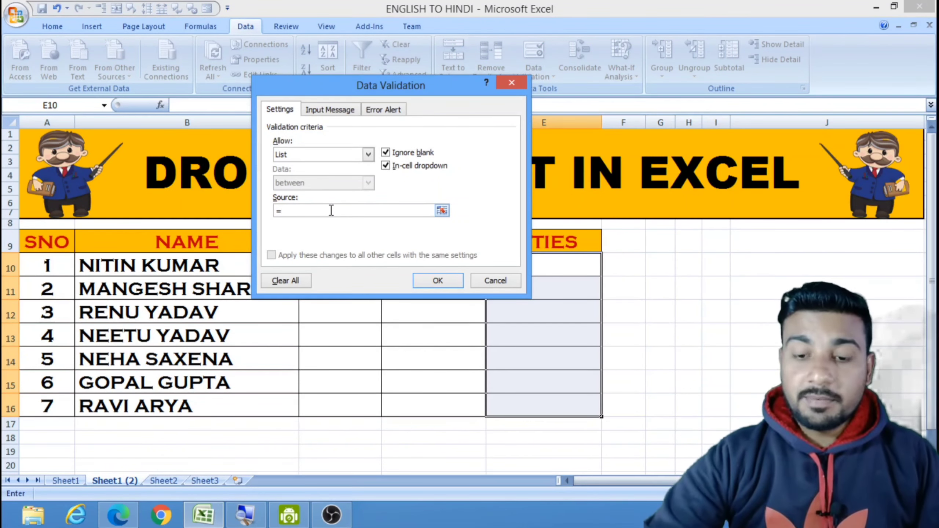
pyautogui.write('COMPU')
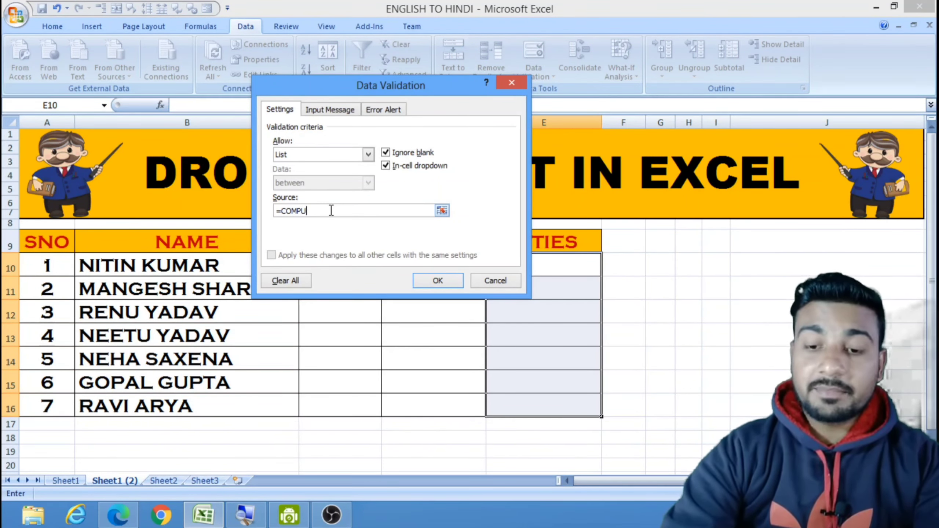
pyautogui.write('TER')
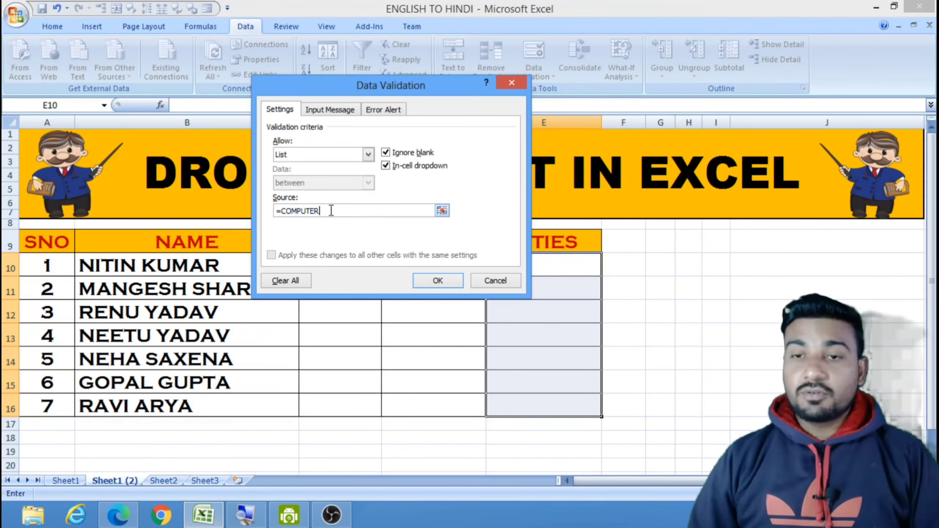
pyautogui.click(445, 279)
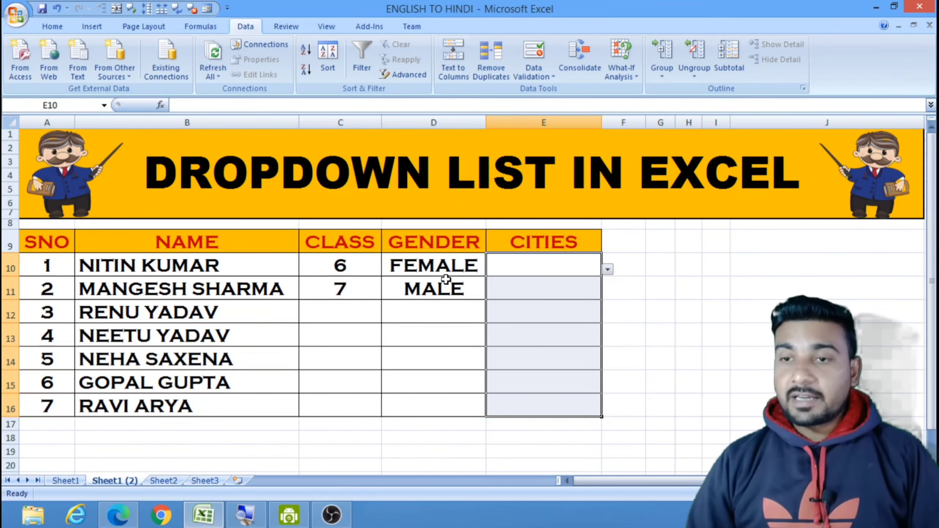
# - Use the CITIES dropdowns to choose VRIJ in E10, MUMBAI in E11 and BAREILLY in E12
pyautogui.click(608, 269)
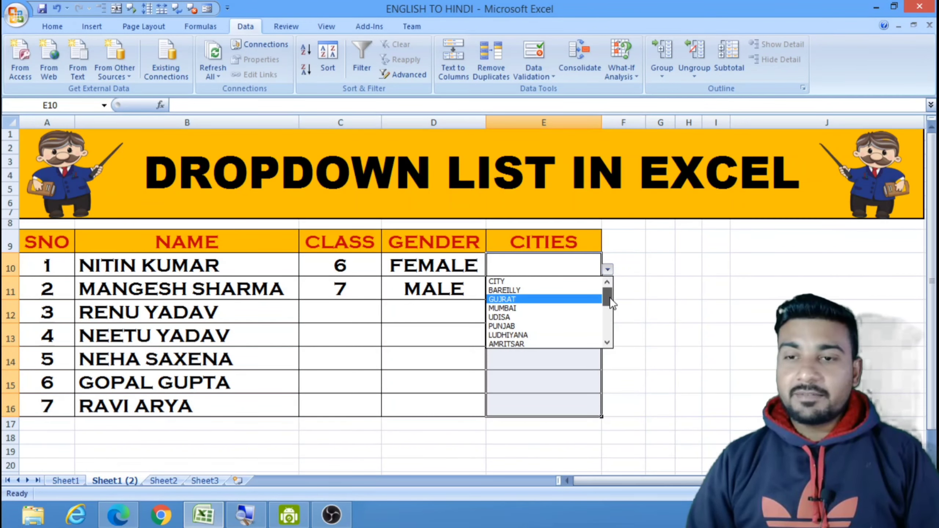
pyautogui.moveTo(609, 298); pyautogui.dragTo(608, 324)
pyautogui.click(524, 315)
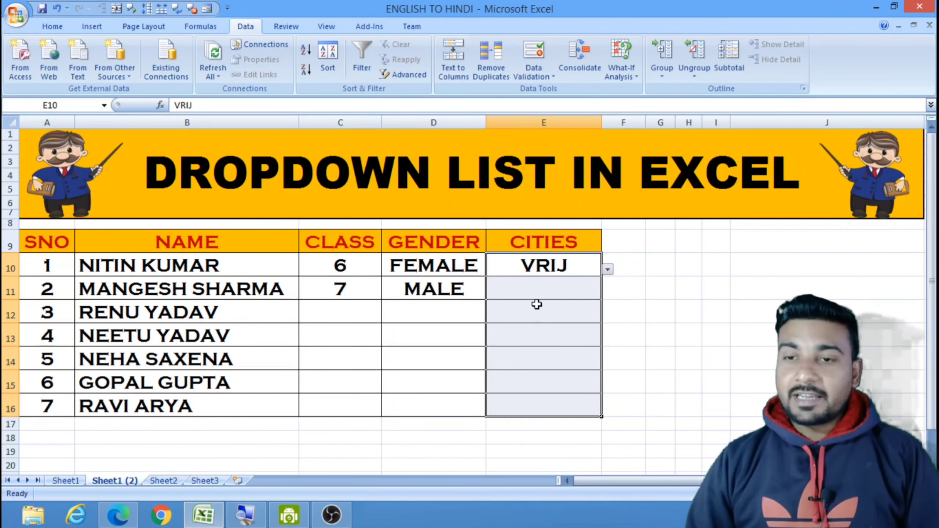
pyautogui.click(546, 288)
pyautogui.click(608, 293)
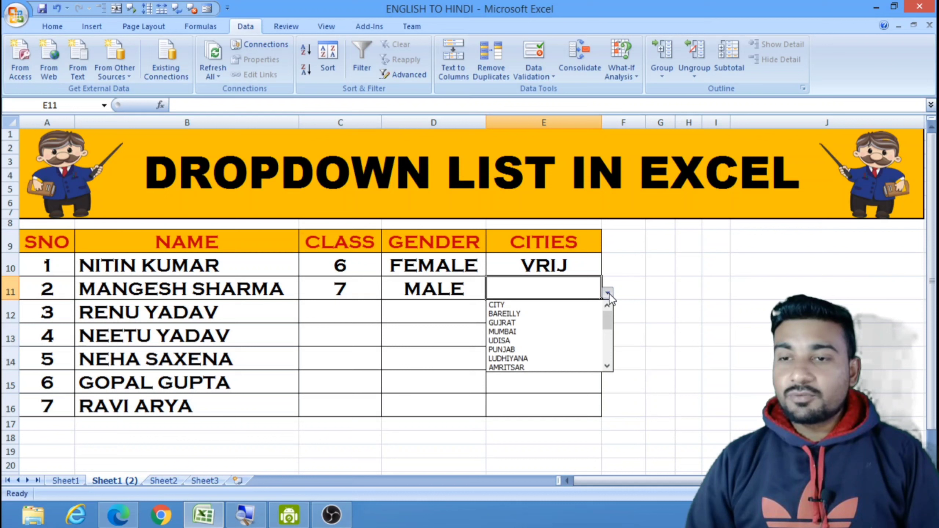
pyautogui.click(529, 331)
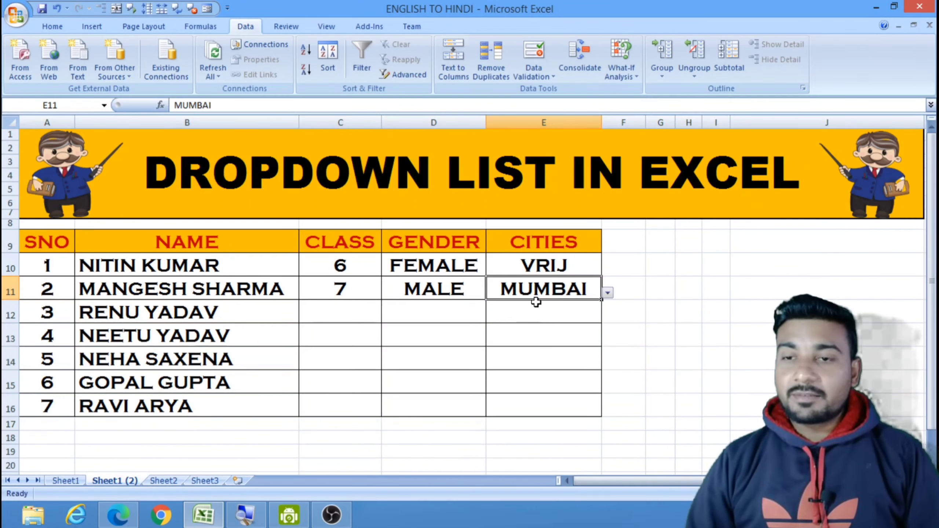
pyautogui.click(575, 310)
pyautogui.click(607, 316)
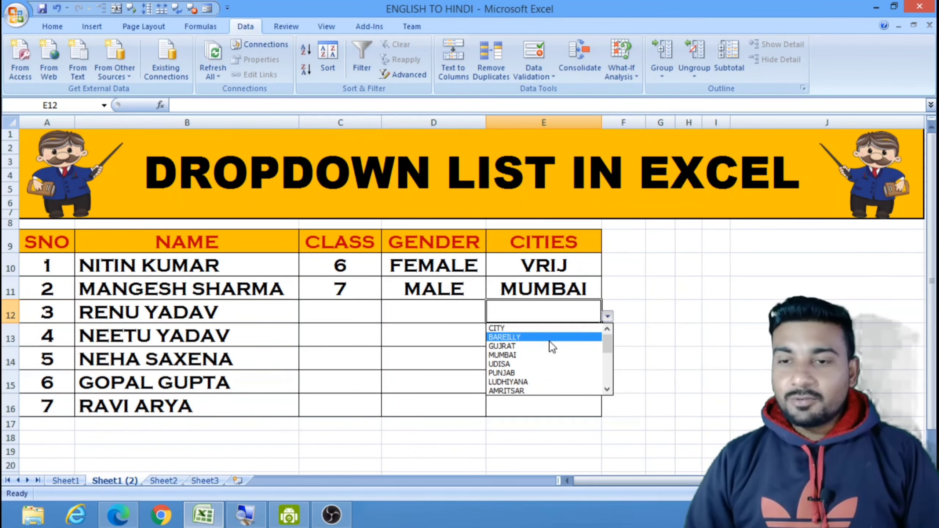
pyautogui.click(549, 339)
pyautogui.click(556, 338)
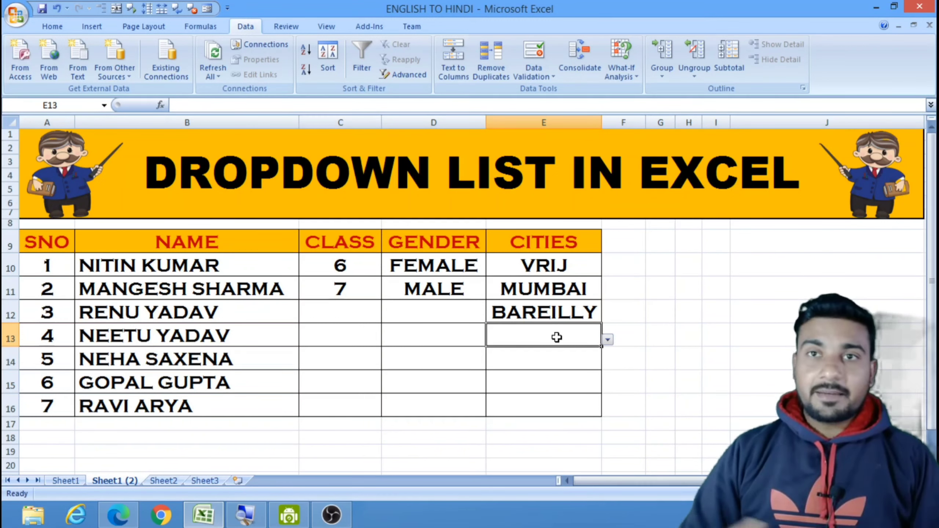